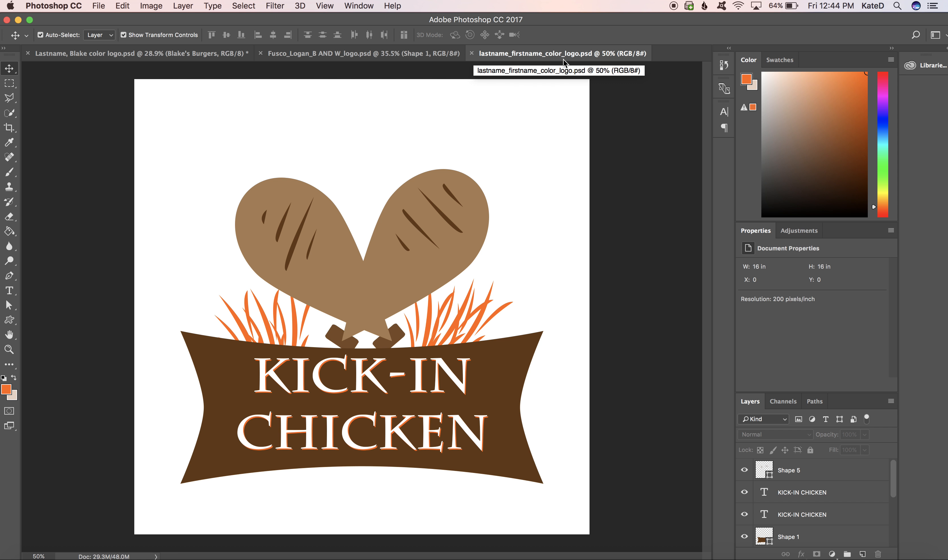
- Save a copy of the logo document as lastname_firstname_b&w_logo.psd in the 5.2 Restaurant Logo folder
click(99, 5)
click(106, 129)
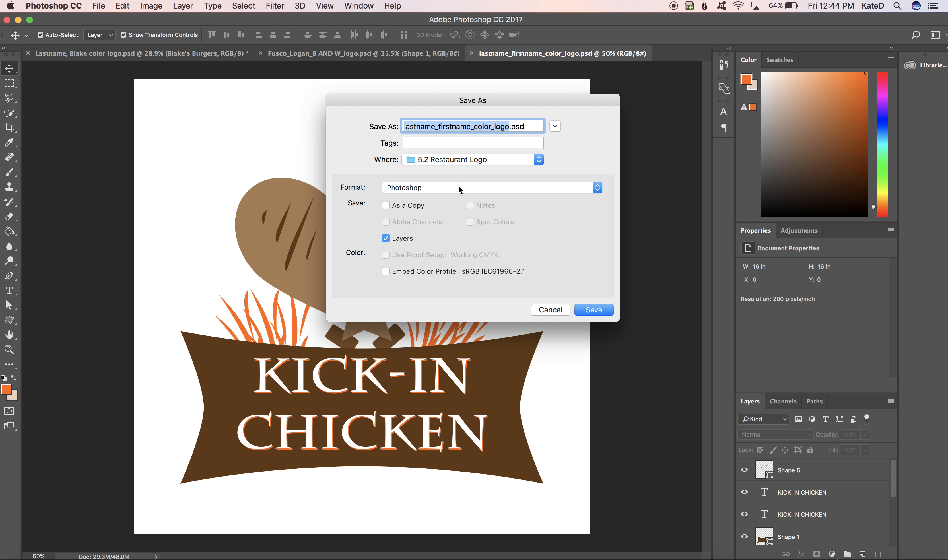
click(488, 128)
click(495, 128)
key(BackSpace)
key(BackSpace)
key(BackSpace)
key(BackSpace)
key(BackSpace)
text(b&w)
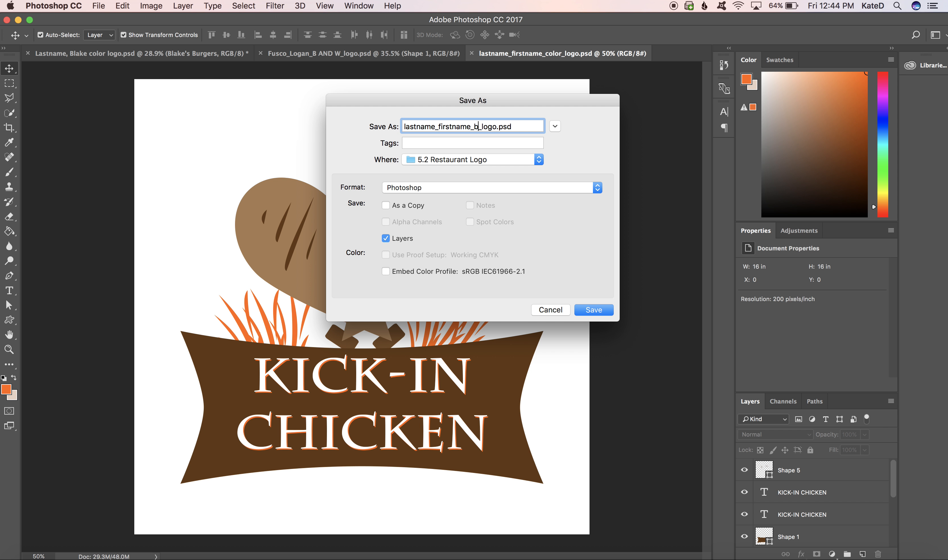
click(590, 312)
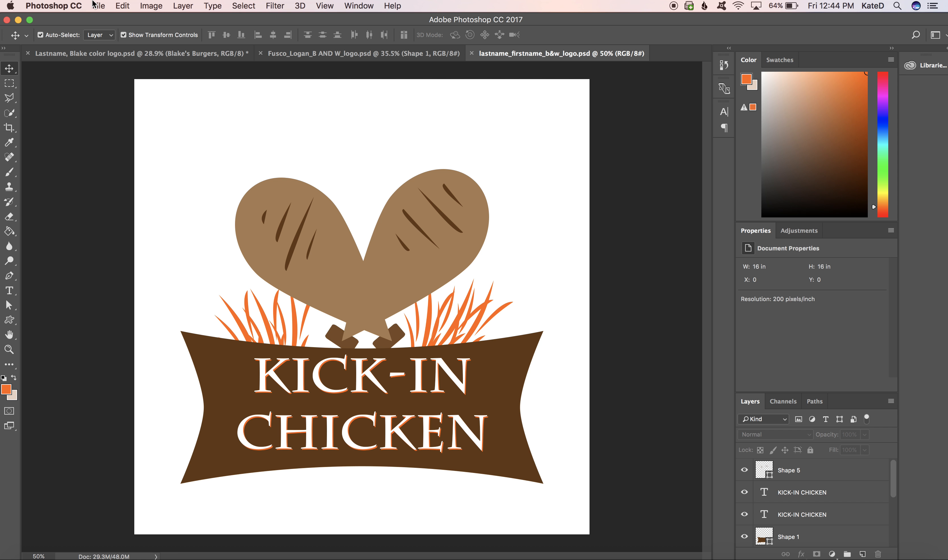
click(93, 5)
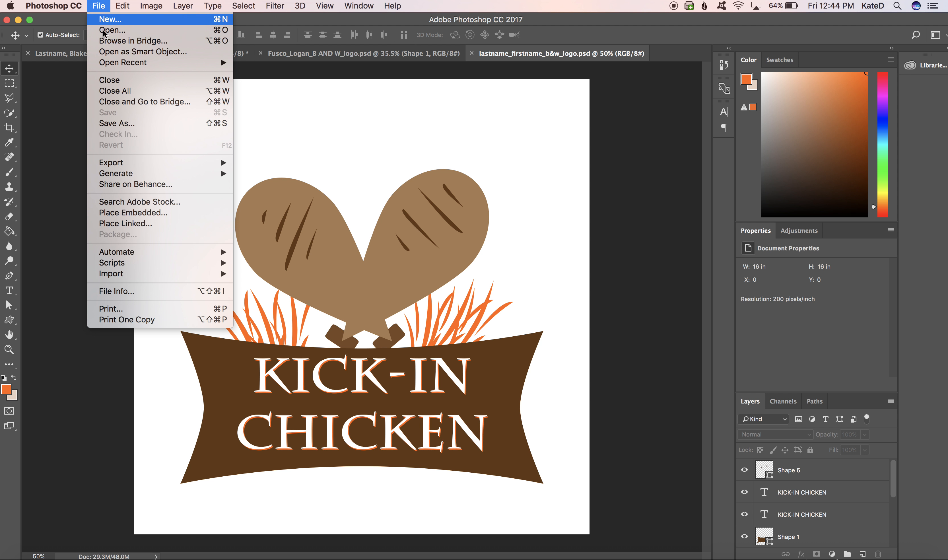
mouse_move(211, 69)
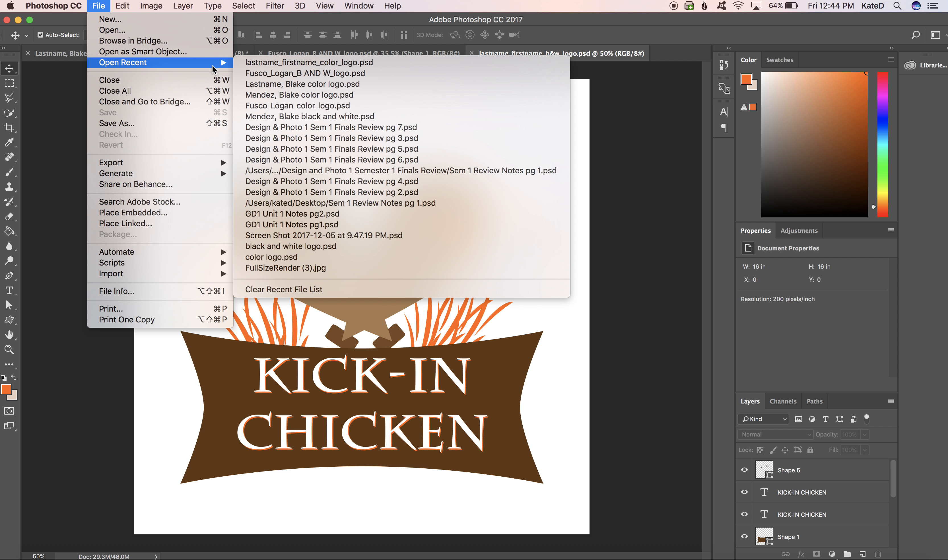
click(244, 66)
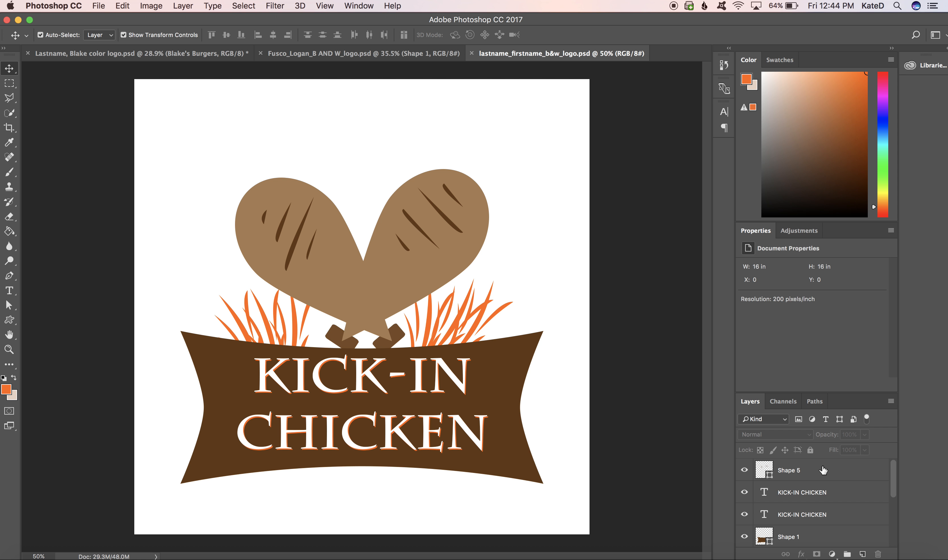
- Check which KICK-IN CHICKEN text layer is which by toggling visibility, and delete the orange shadow copy
click(815, 496)
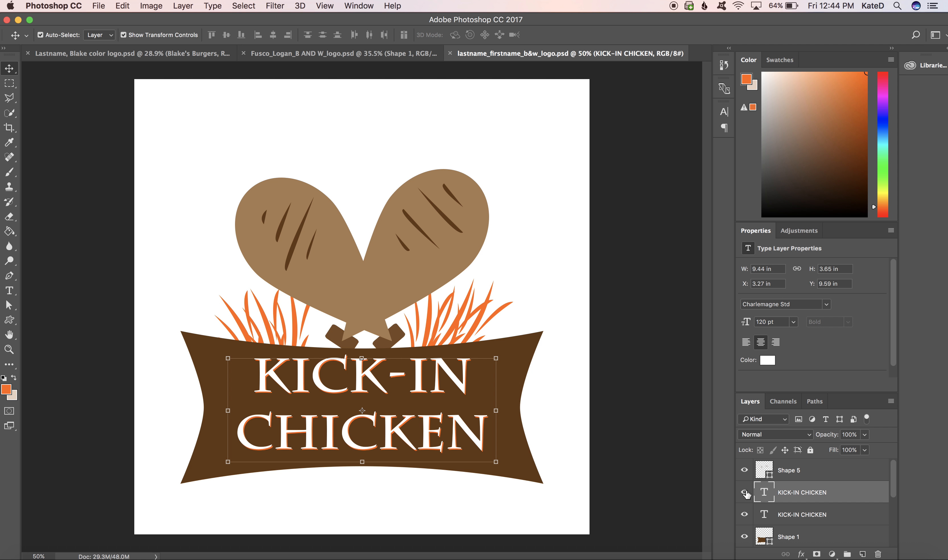
click(745, 492)
click(745, 493)
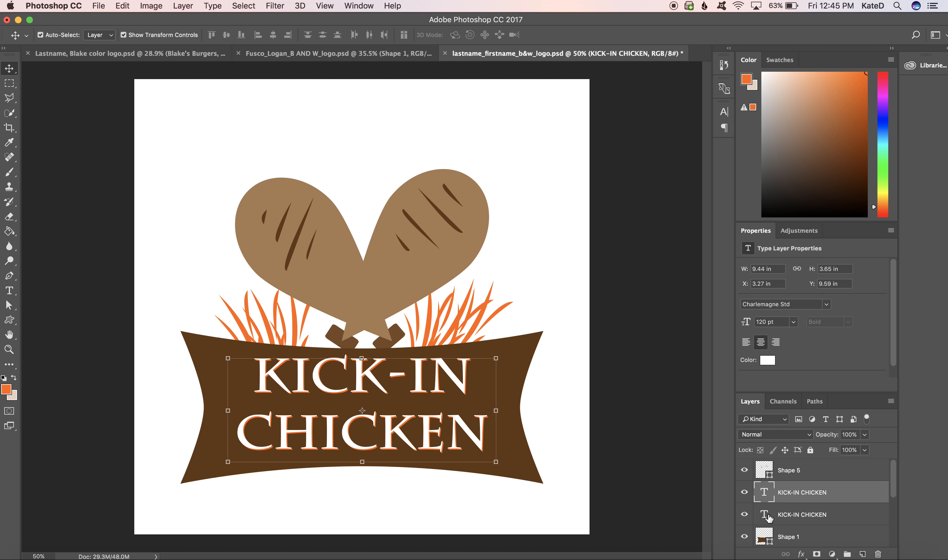
click(781, 515)
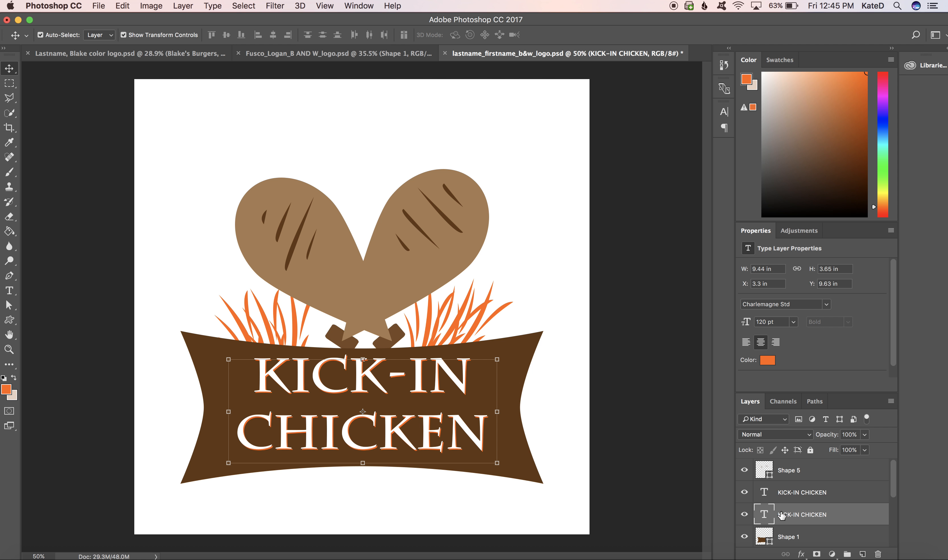
drag(781, 515, 879, 557)
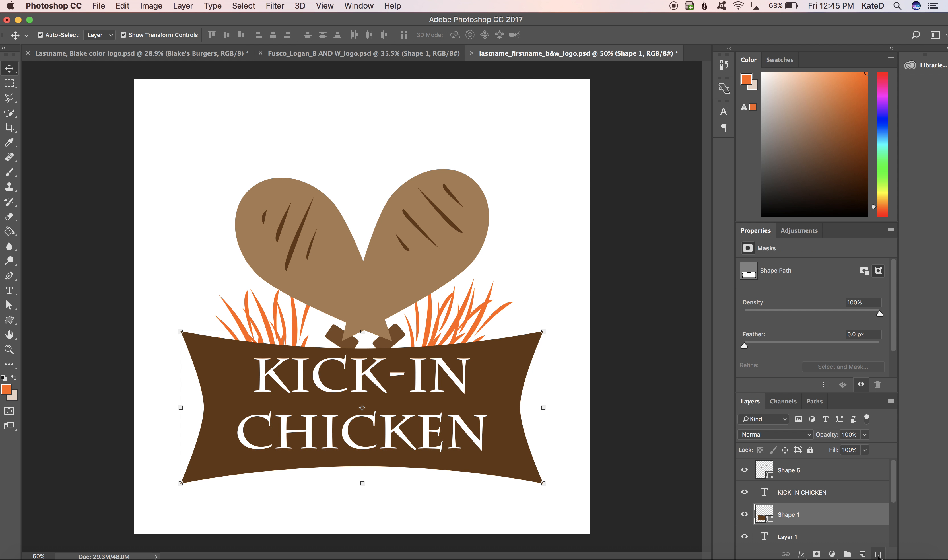
- Convert the remaining white KICK-IN CHICKEN text layer to a shape and deselect its path
click(829, 497)
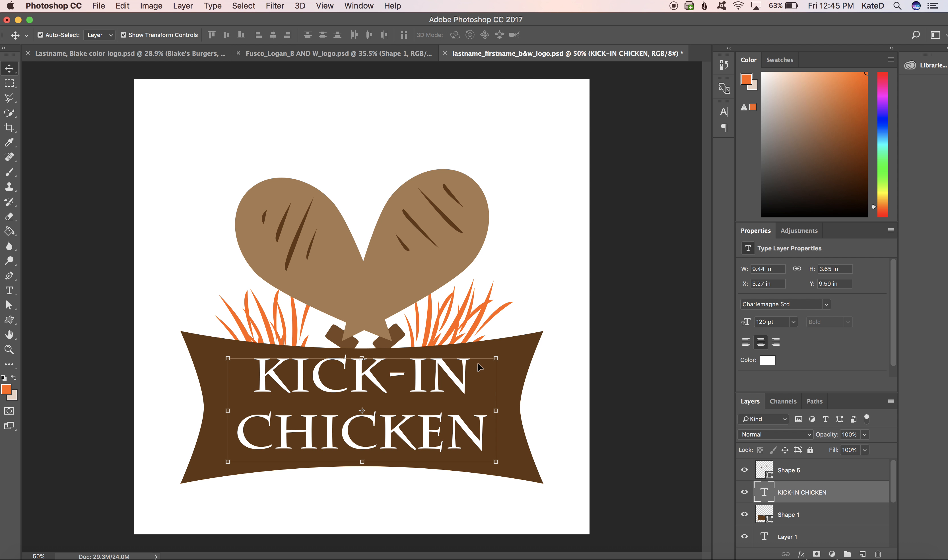
click(210, 6)
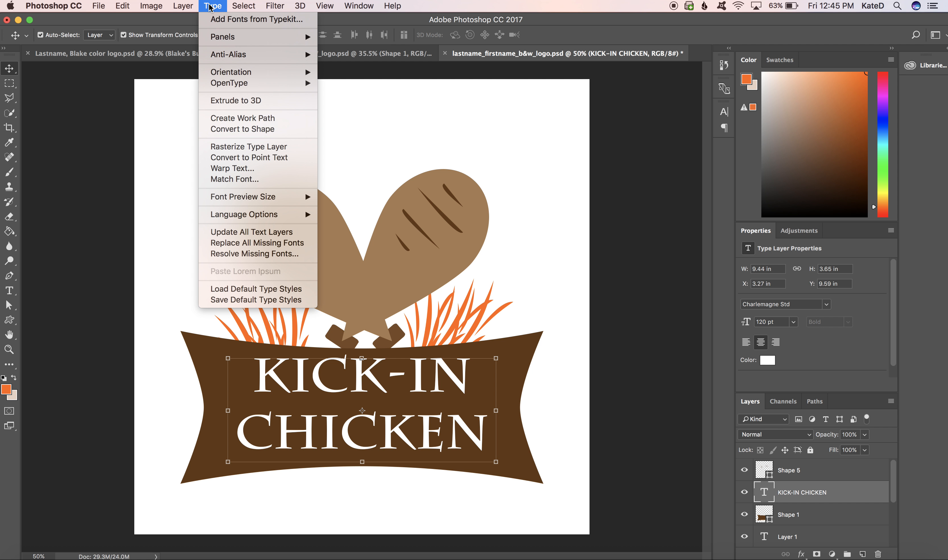
click(229, 128)
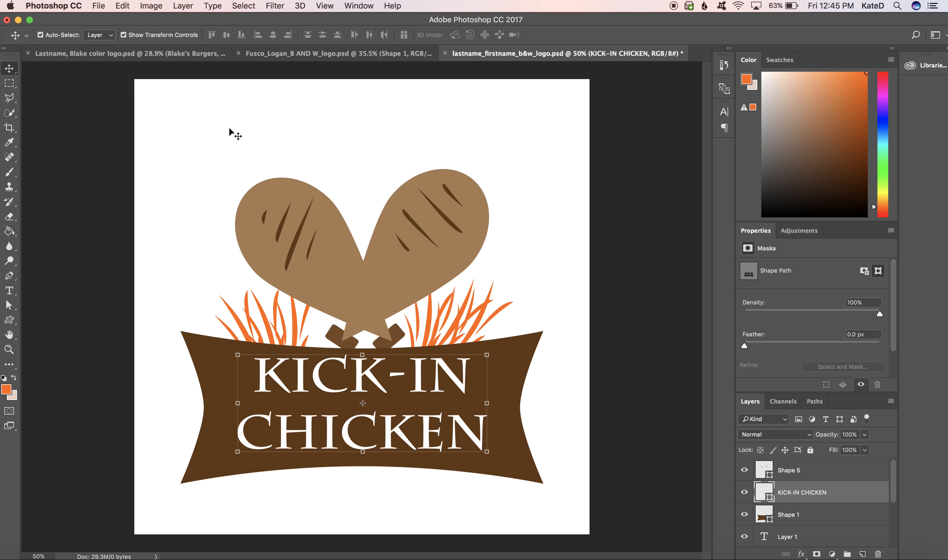
click(9, 305)
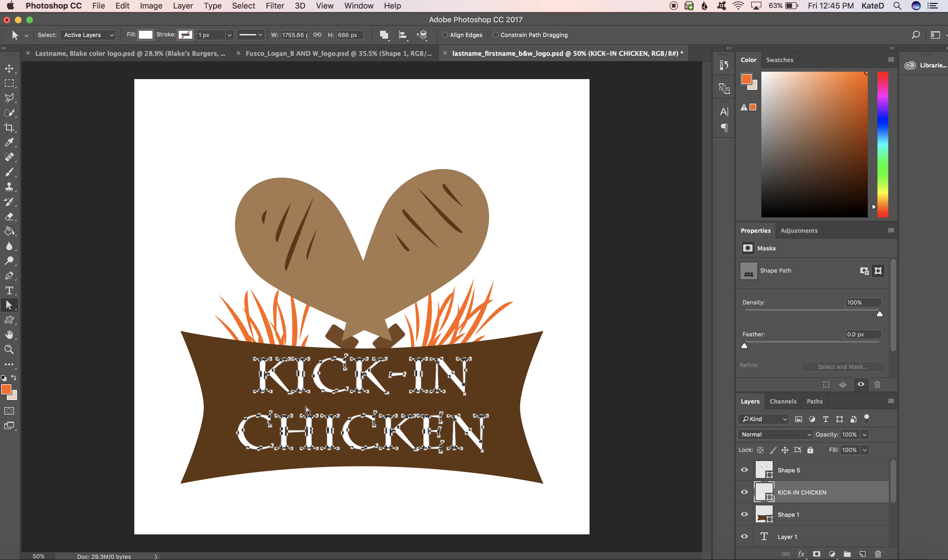
click(520, 418)
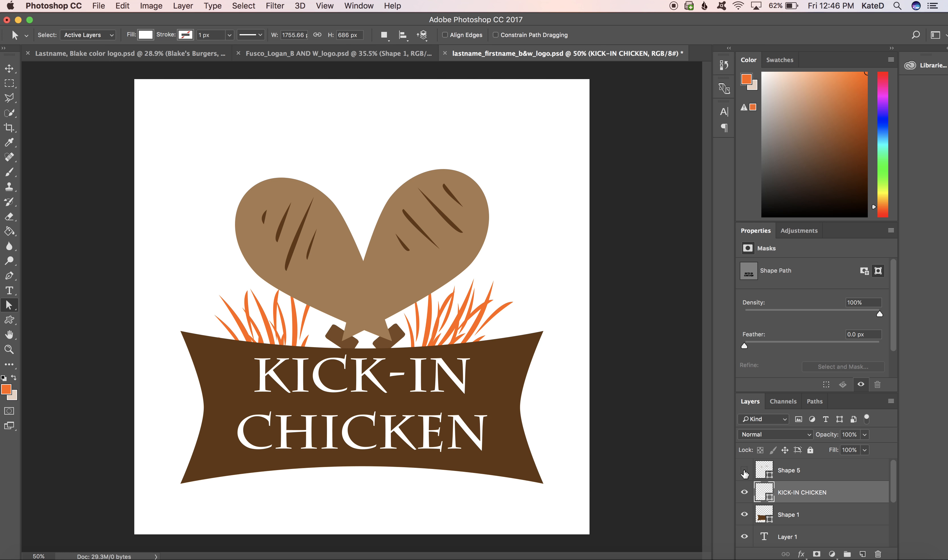
- Merge the Shape 5 grill marks and the KICK-IN CHICKEN shape into a single shape layer
click(745, 470)
click(744, 470)
shift+click(827, 473)
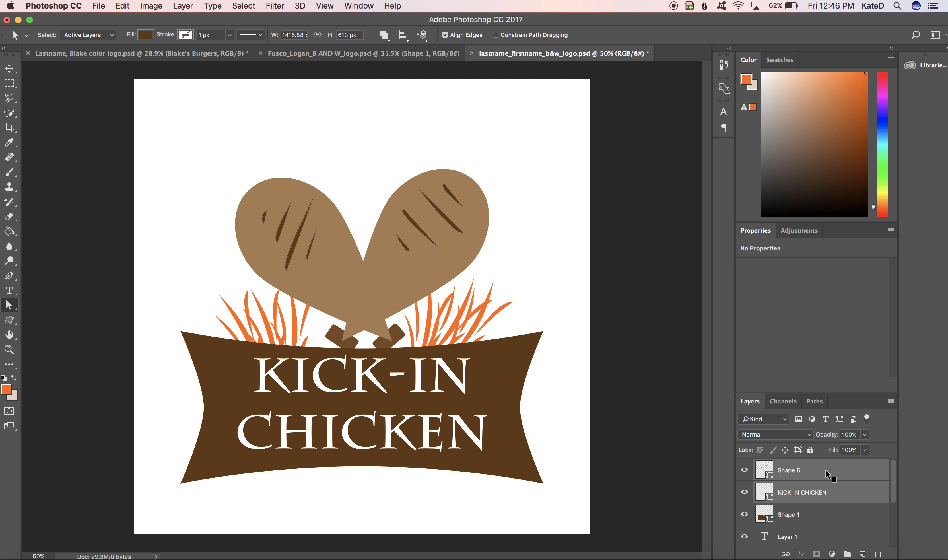
right_click(826, 470)
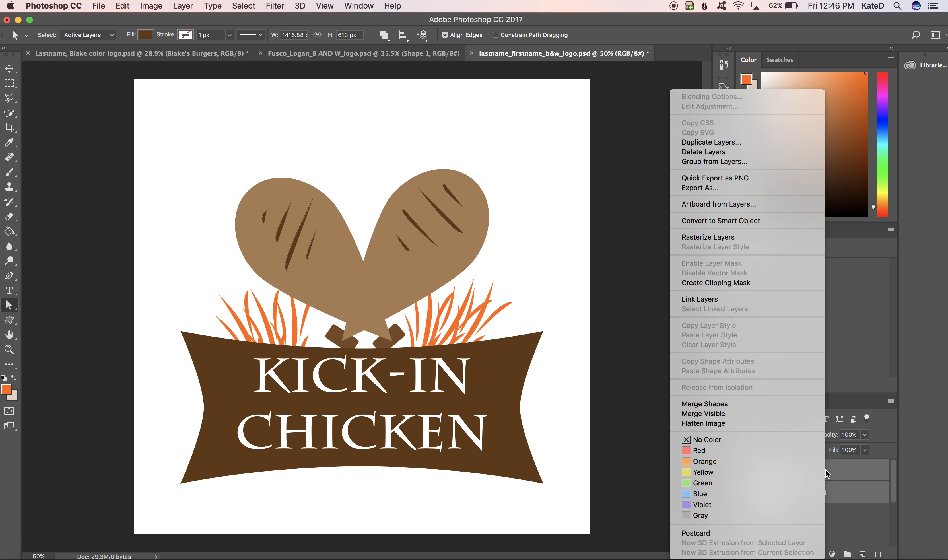
click(790, 405)
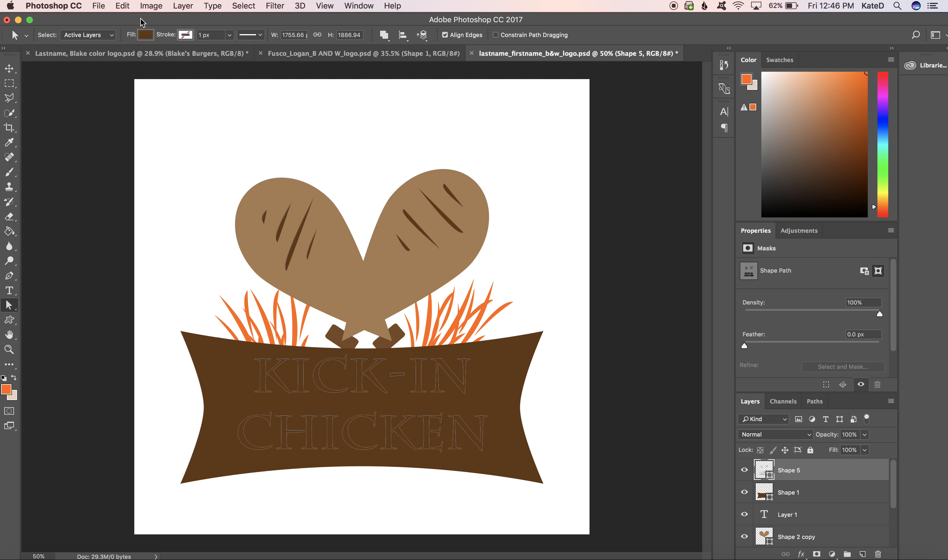
- Fill the merged lettering and grill marks with the recently used blue
click(145, 36)
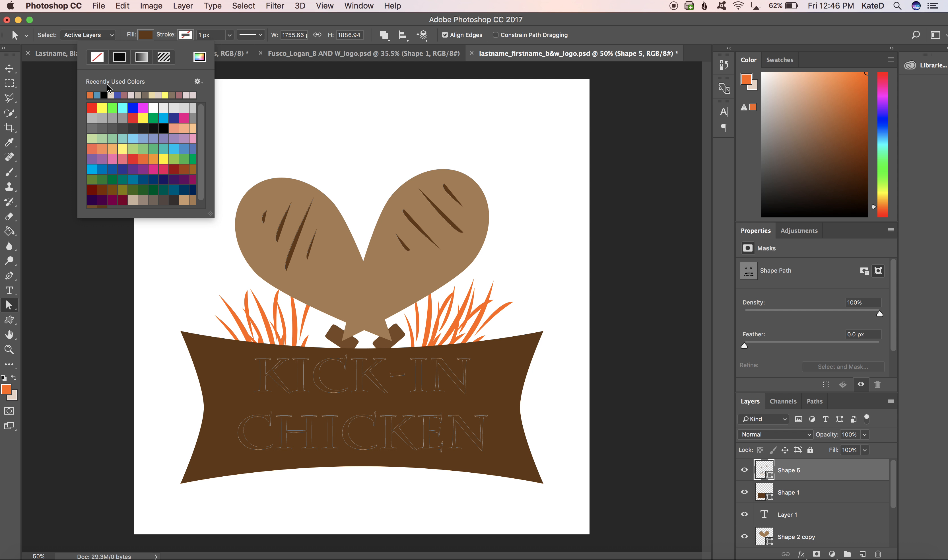
click(98, 95)
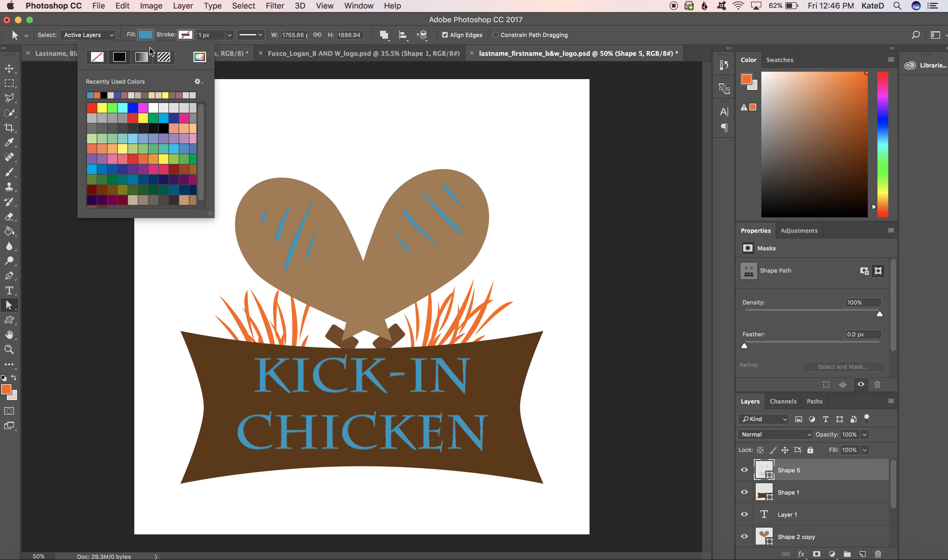
click(170, 21)
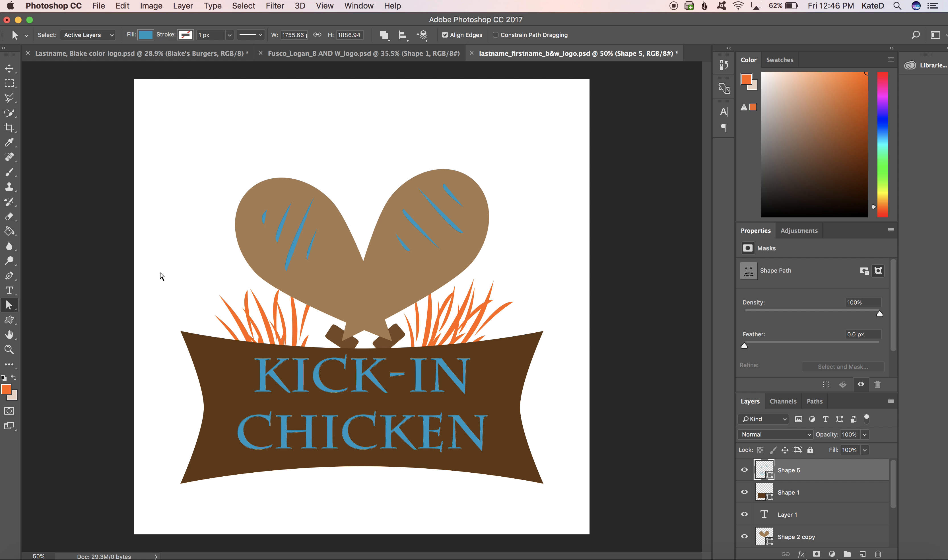
- Define the merged lettering and grill marks as a custom shape named "kick-in chicken text"
click(264, 373)
click(123, 6)
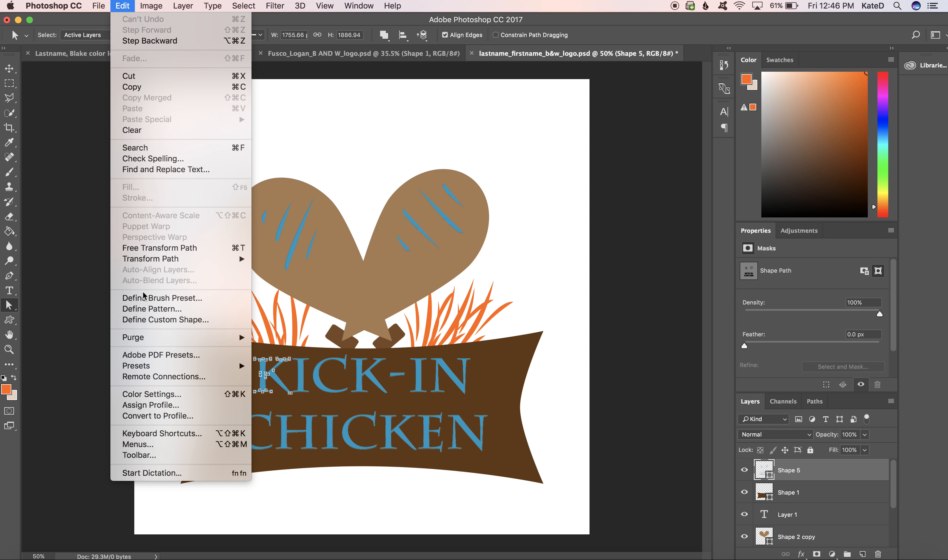
click(141, 320)
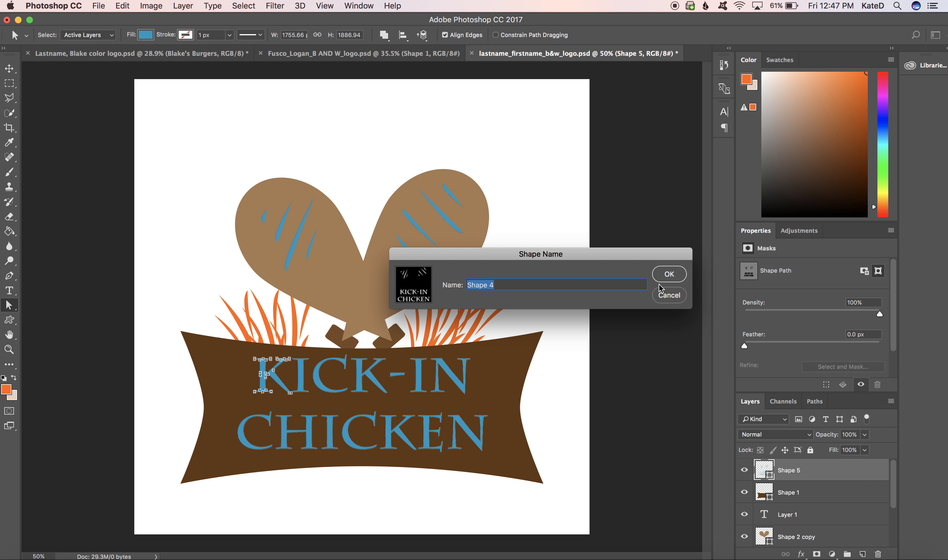
key(BackSpace)
text(kick-in chichen)
key(BackSpace)
key(BackSpace)
key(BackSpace)
text(ken text)
click(669, 273)
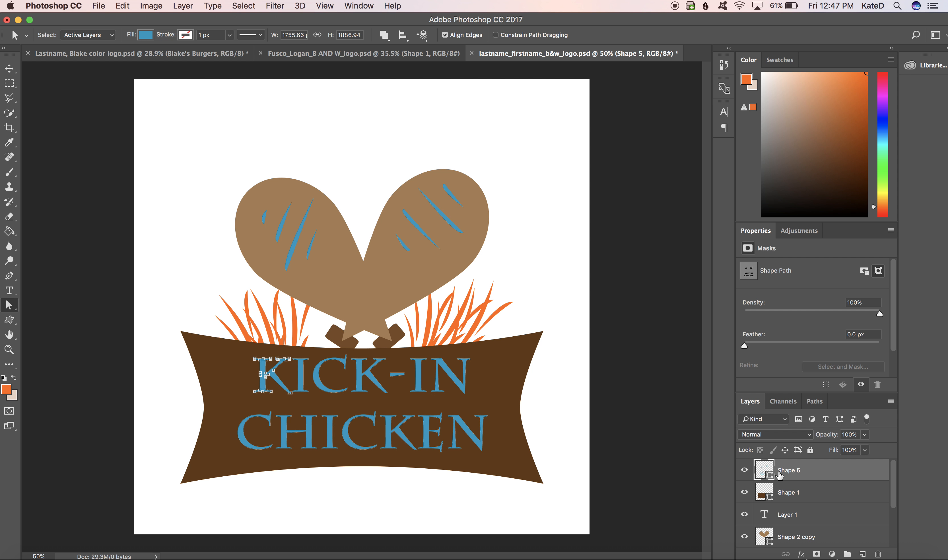
- Delete the merged Shape 5 layer and the empty Layer 1 text layer
mouse_move(780, 475)
mouse_down()
mouse_move(794, 542)
mouse_move(881, 556)
mouse_up()
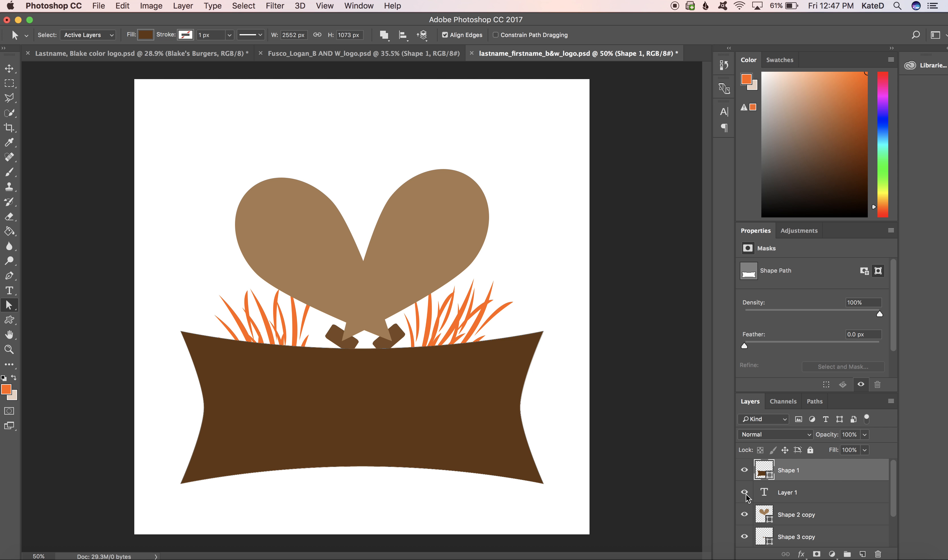
click(823, 495)
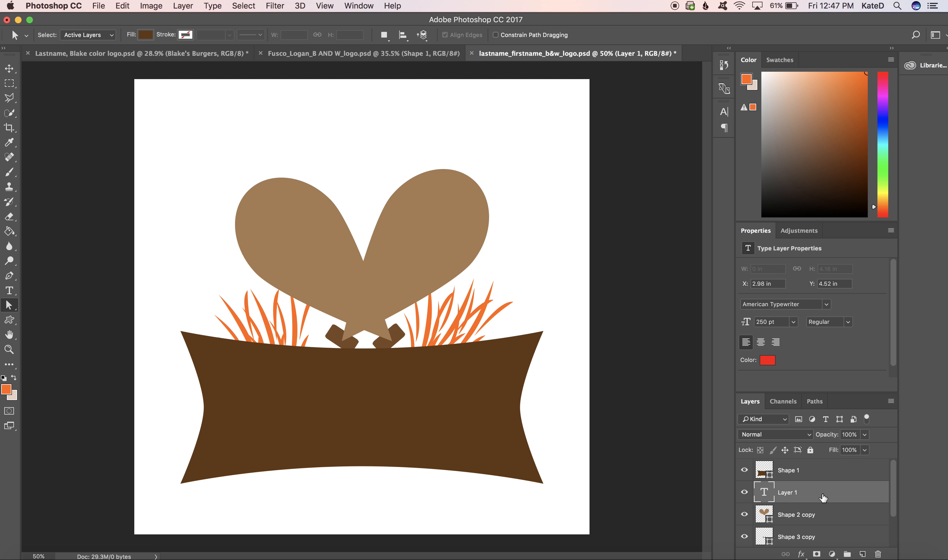
drag(823, 497, 880, 555)
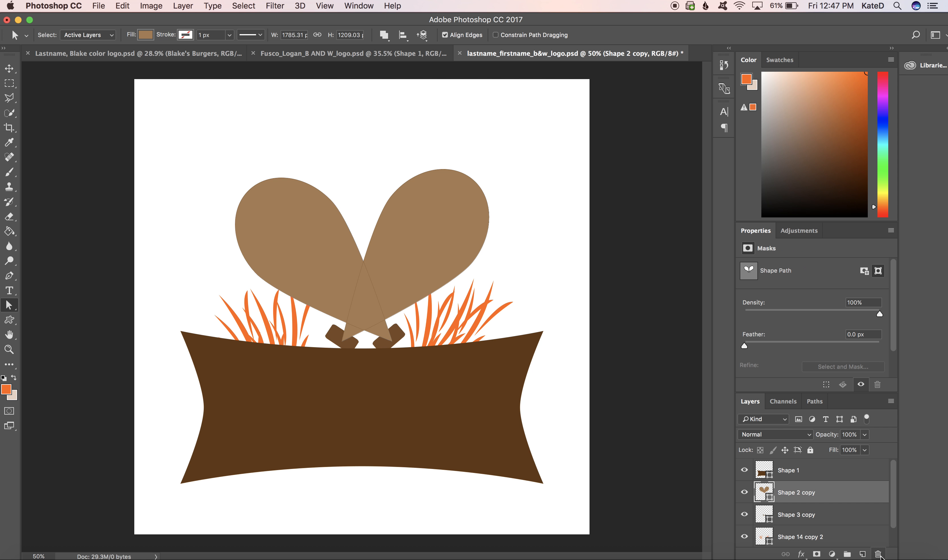
- Merge all remaining shape layers, from Shape 1 through Shape 14 copy 2, into one shape and deselect its path
click(863, 520)
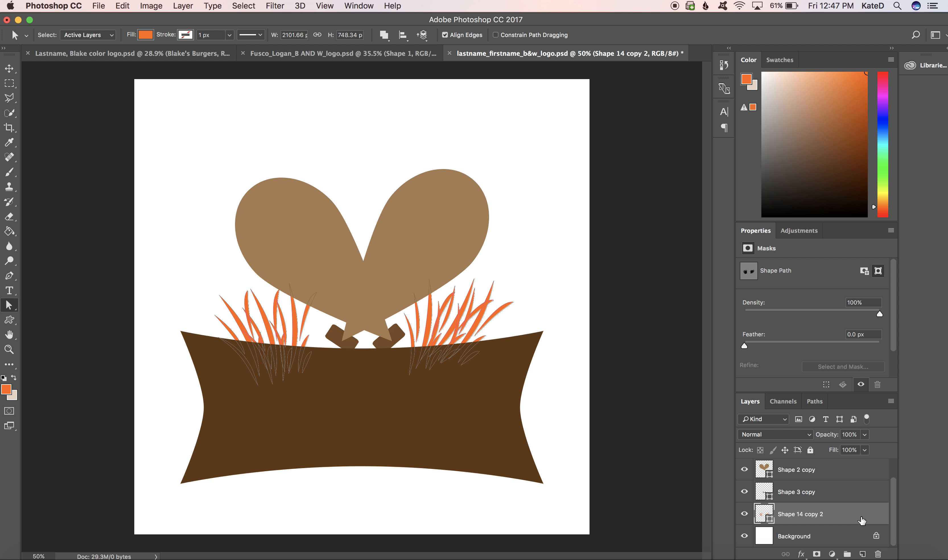
scroll(862, 519, up, 2)
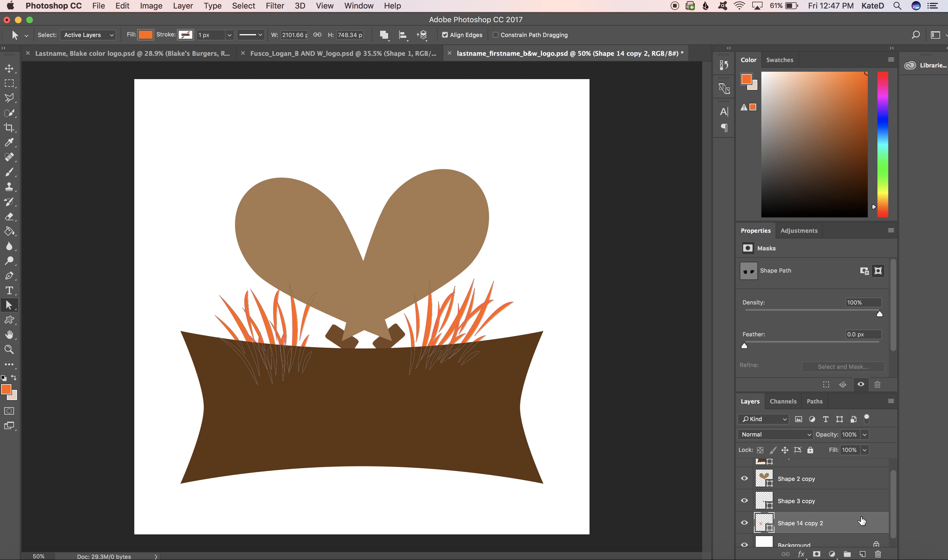
shift+click(853, 472)
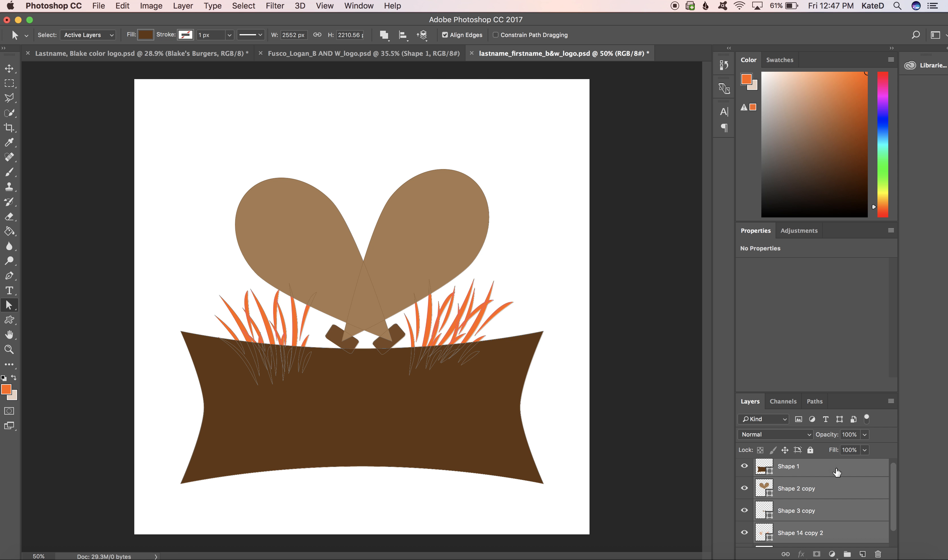
right_click(849, 490)
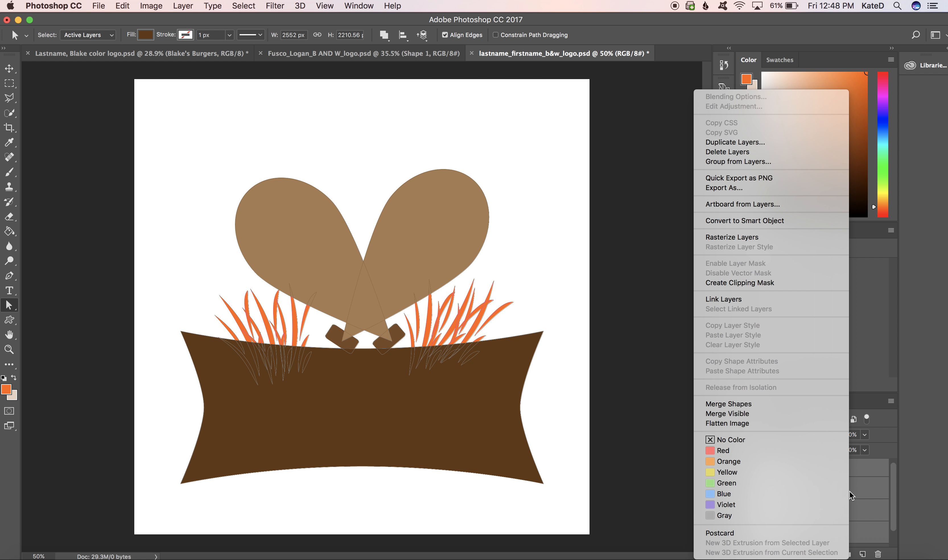
click(810, 409)
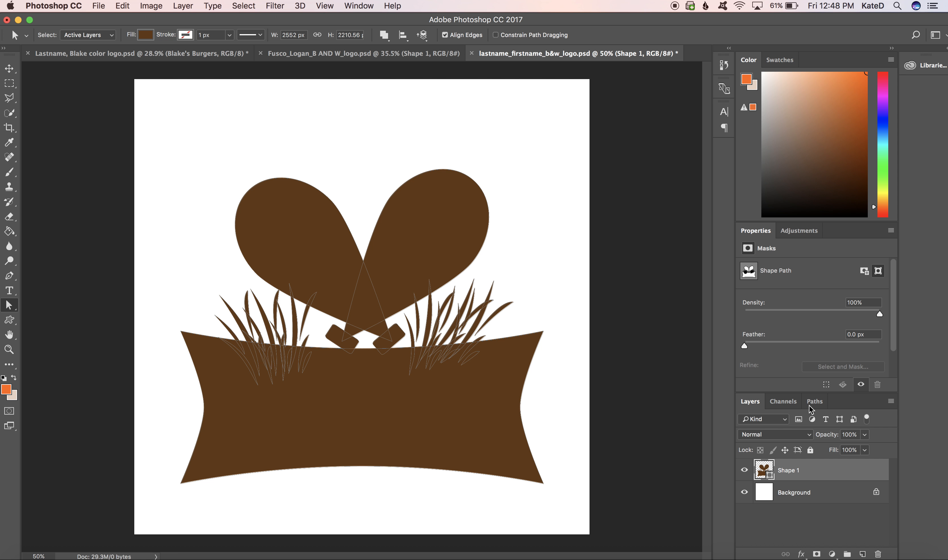
key(Return)
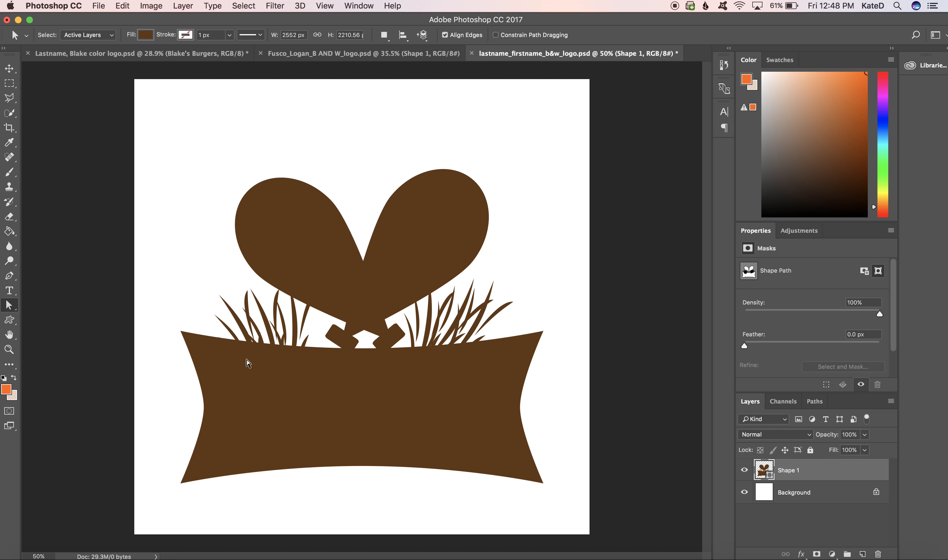
- Fill the merged drumstick, grass and banner shape with black
click(150, 35)
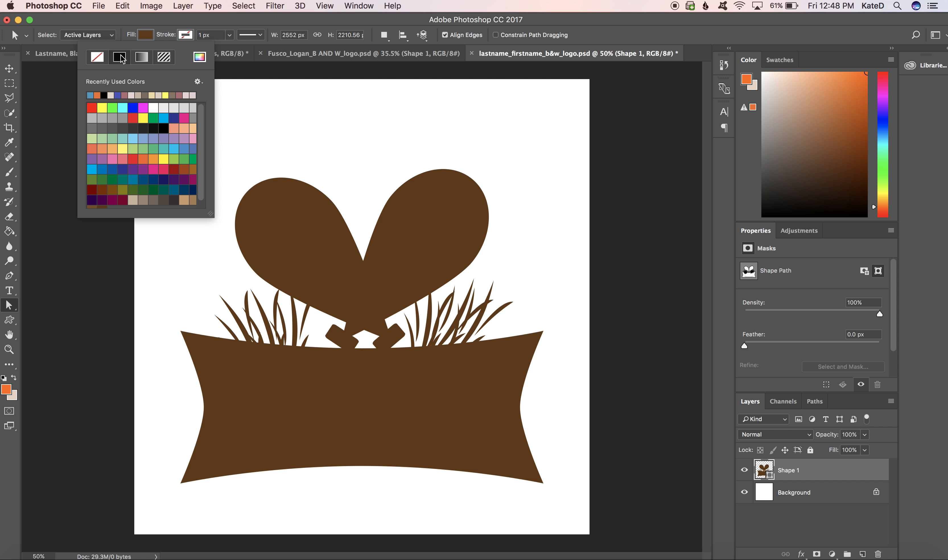
click(104, 95)
click(235, 24)
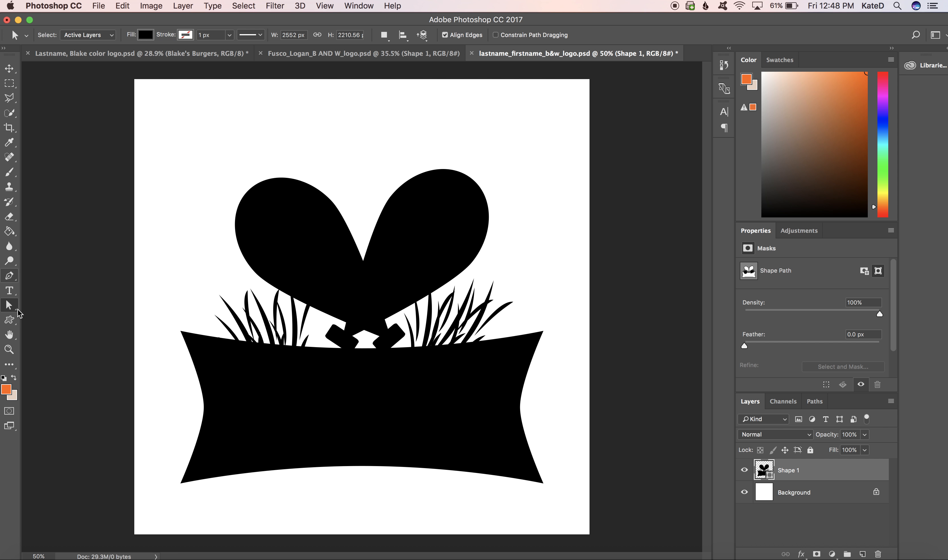
- Select the merged shape's path and choose the saved kick-in chicken text shape for the Custom Shape tool
click(271, 266)
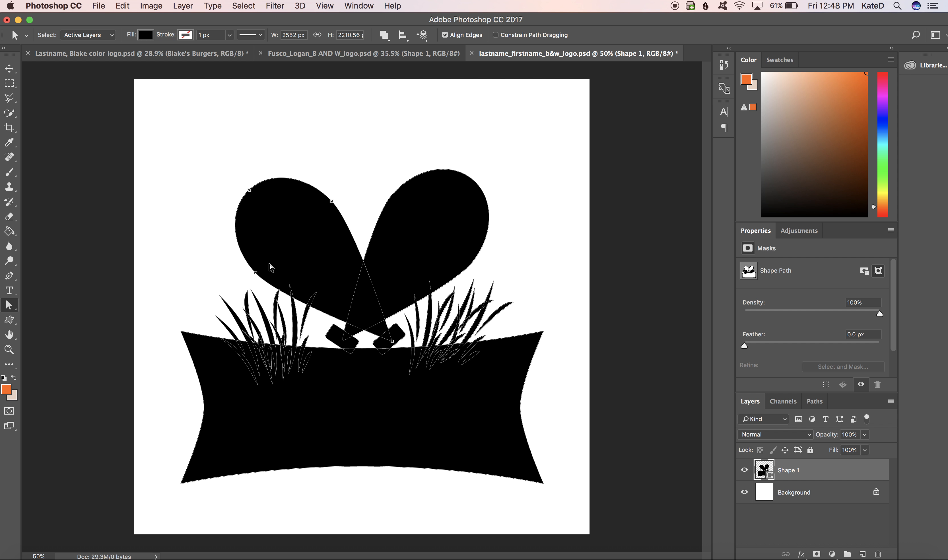
click(9, 320)
click(445, 35)
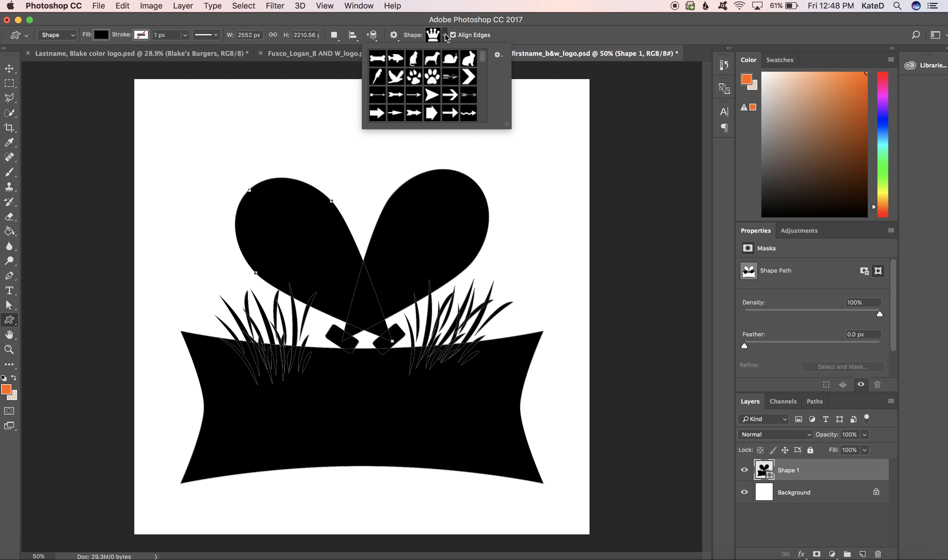
drag(485, 62, 482, 124)
click(399, 116)
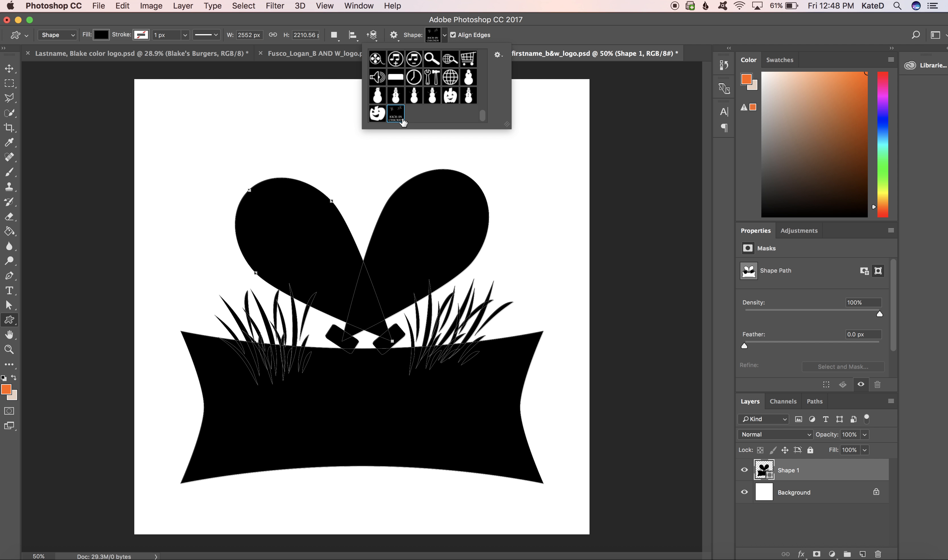
- Set the path operation to Subtract Front Shape and undo its effect on the selected drumstick
click(334, 36)
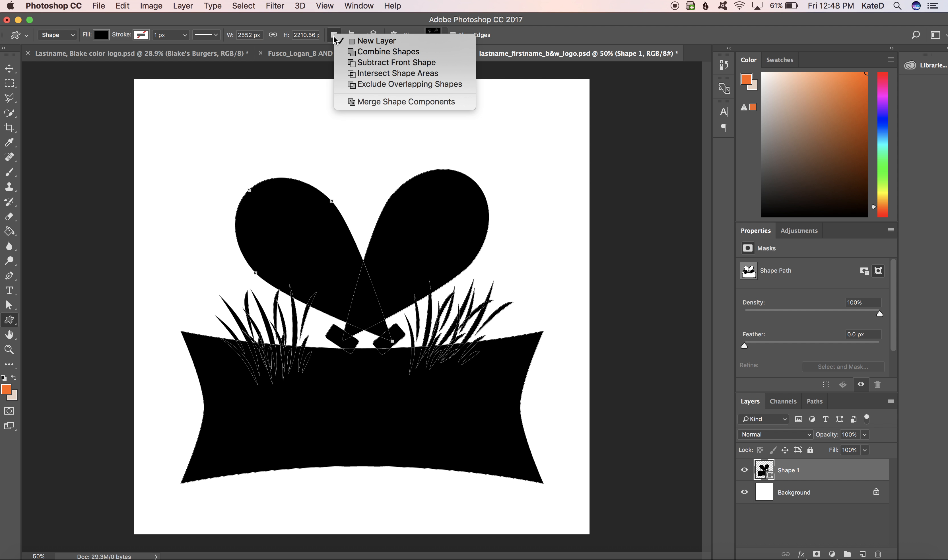
click(333, 35)
click(340, 36)
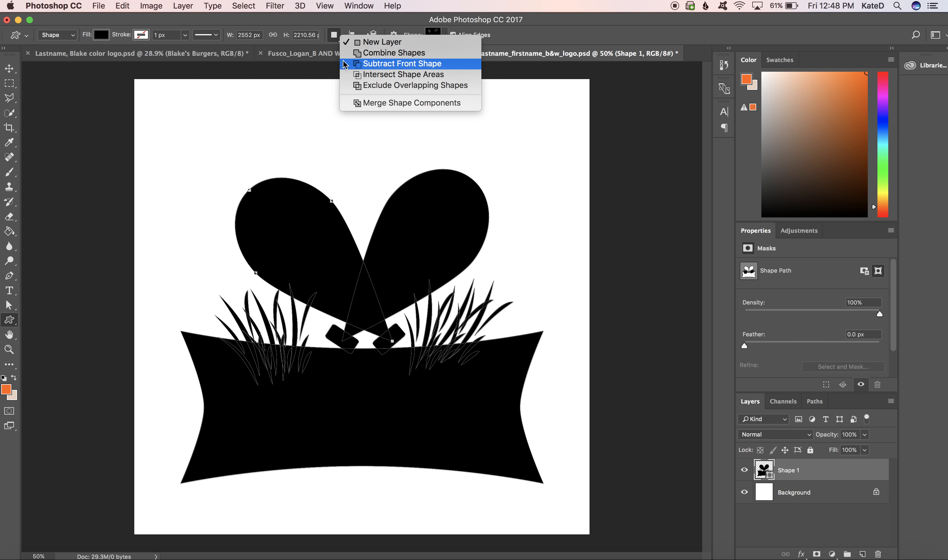
click(402, 63)
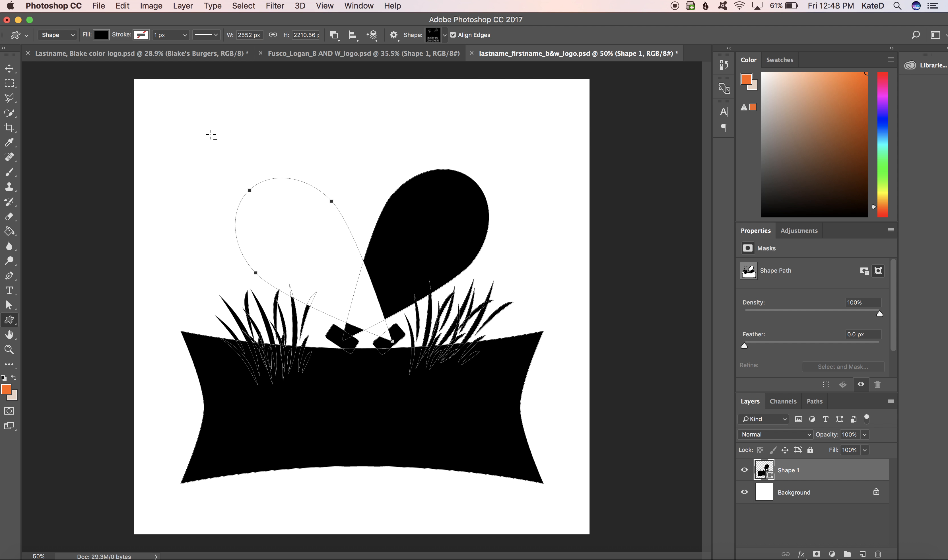
click(122, 6)
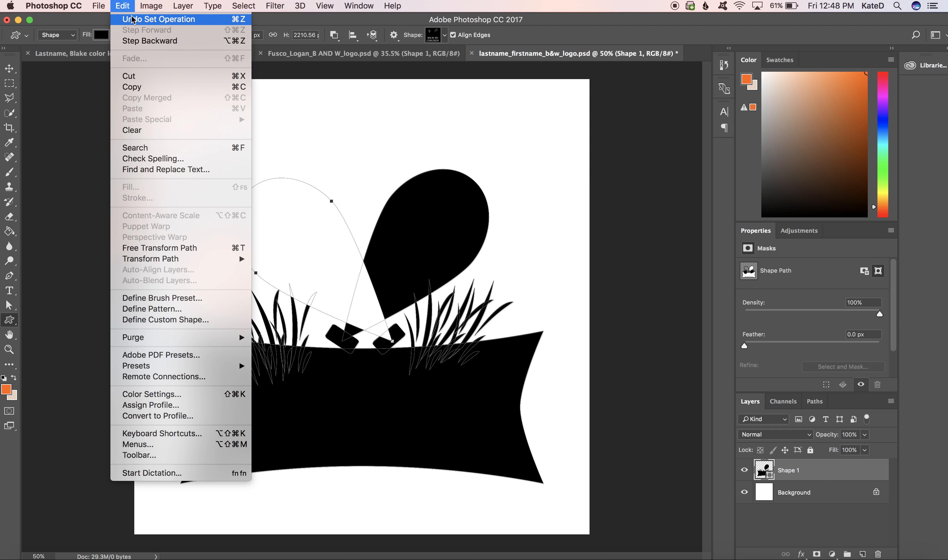
click(132, 19)
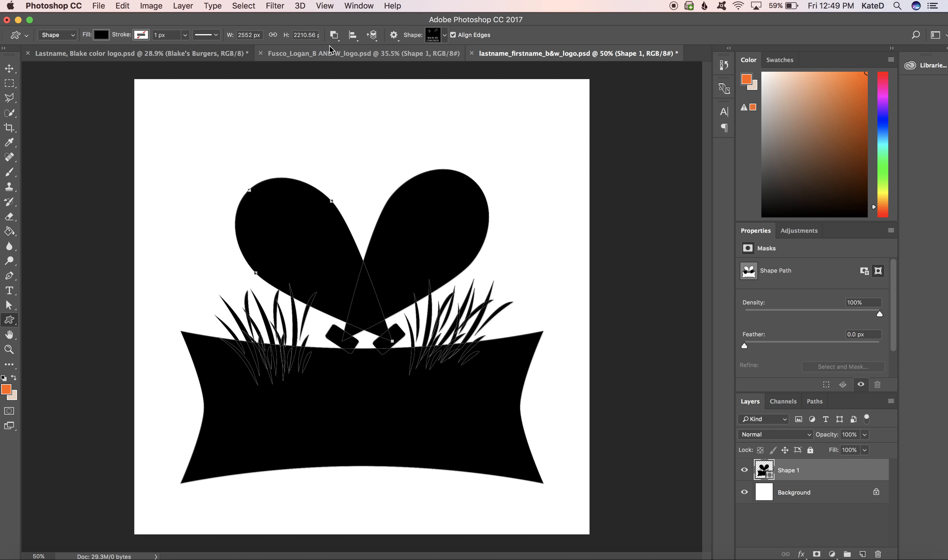
- Draw the lettering and grill marks shape across the drumsticks and banner to cut it out of the black shape
click(333, 38)
click(328, 25)
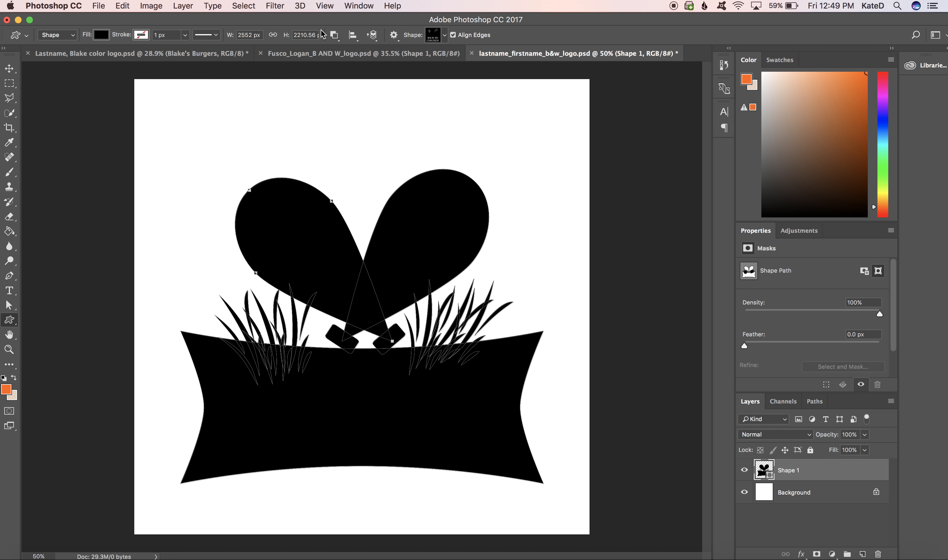
drag(265, 218, 466, 451)
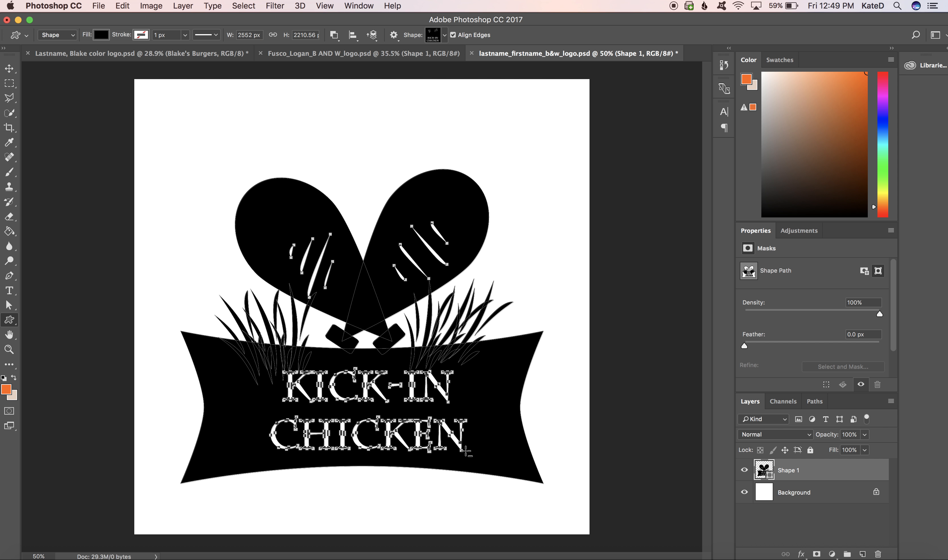
key(Return)
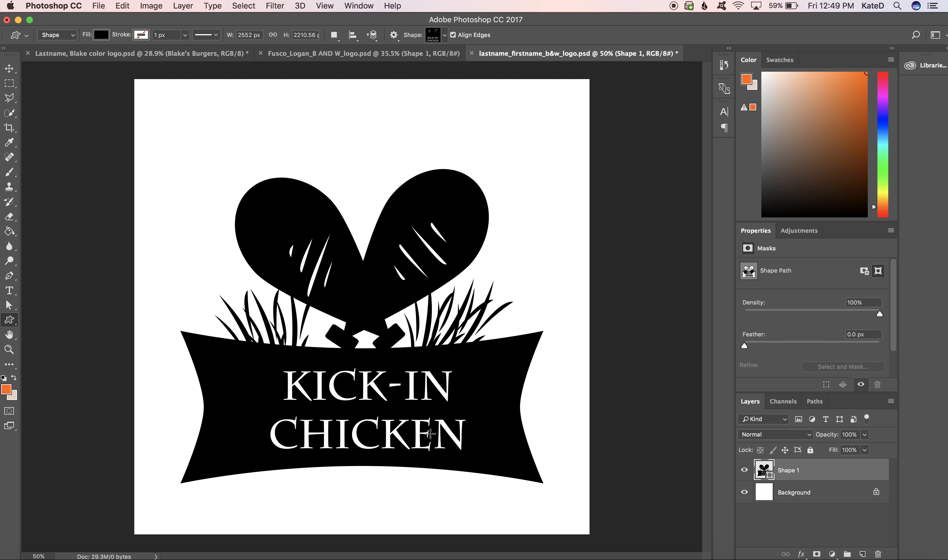
- Free-transform the lettering and grill marks path to about 107%, rotate it about -0.83° and shift it slightly upward
click(10, 305)
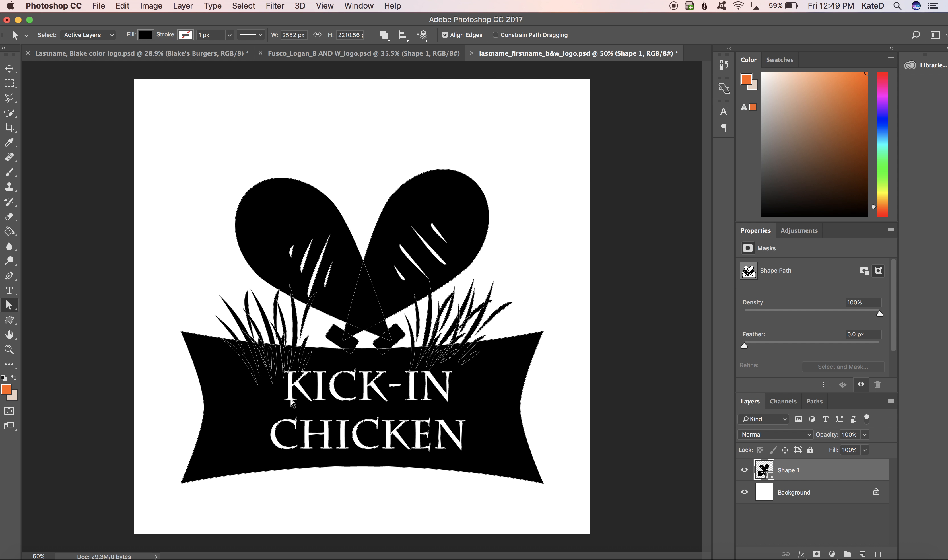
click(289, 381)
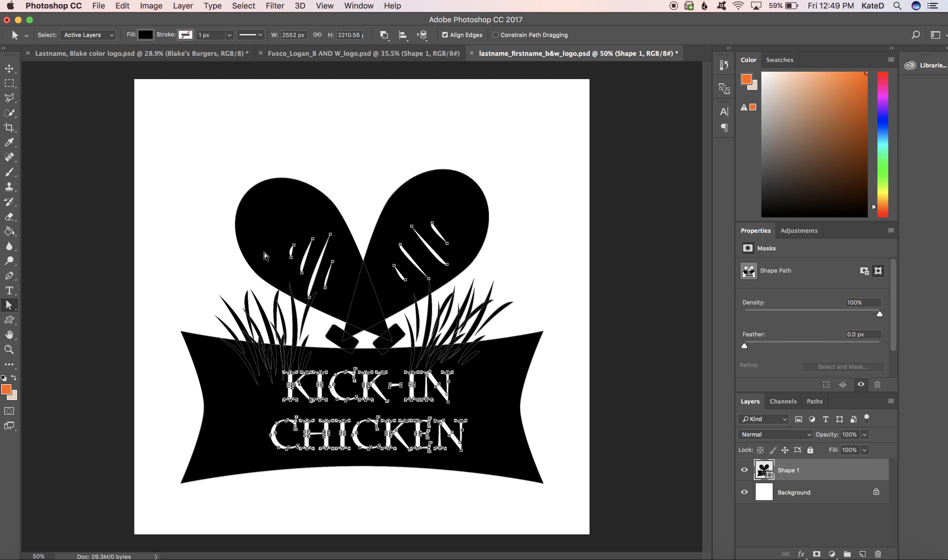
click(117, 6)
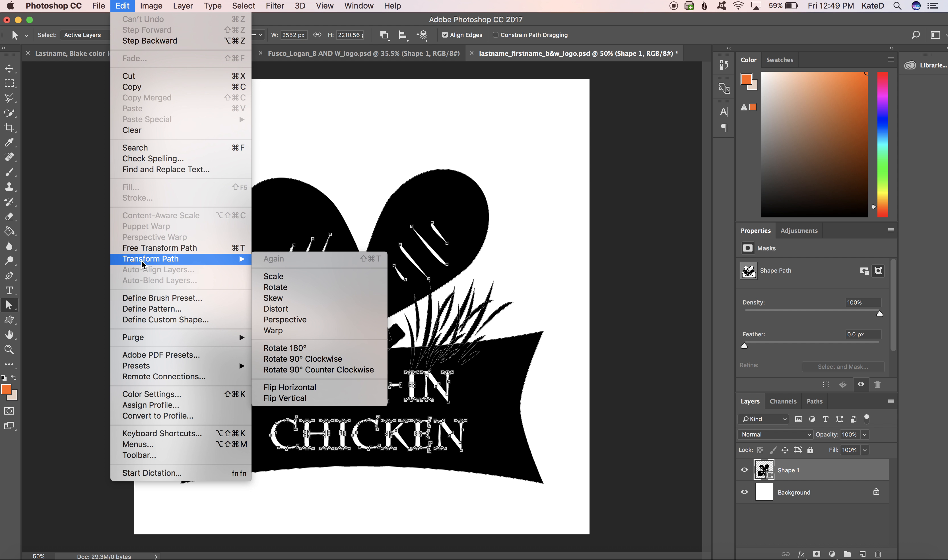
click(142, 248)
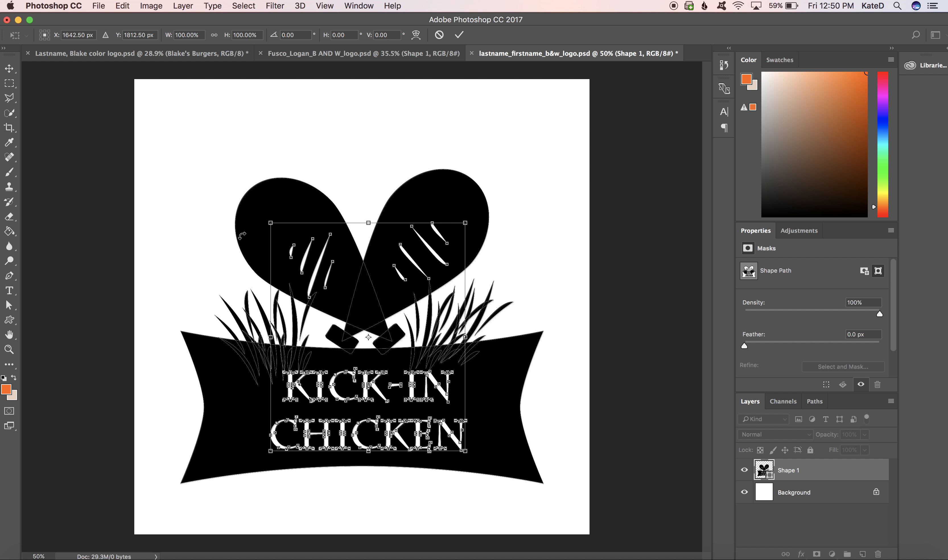
drag(270, 222, 252, 206)
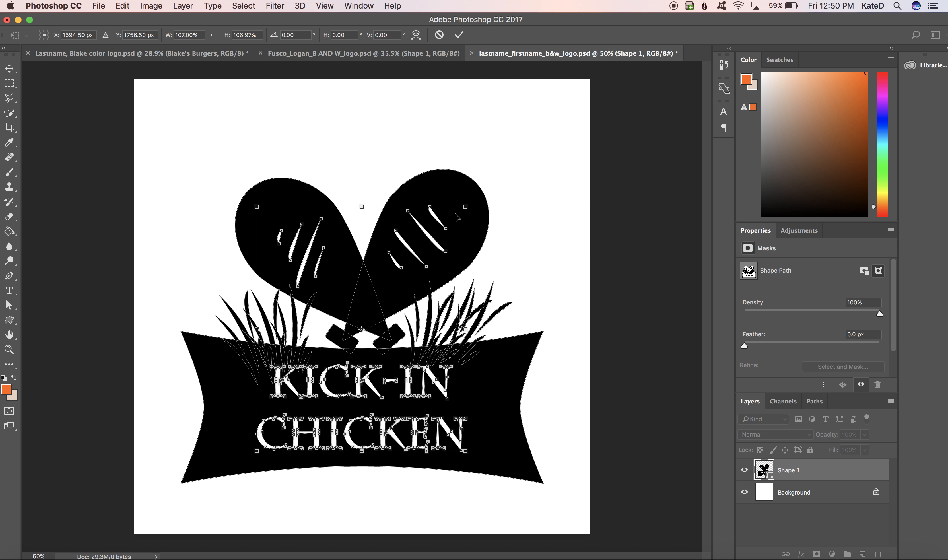
drag(455, 215, 469, 195)
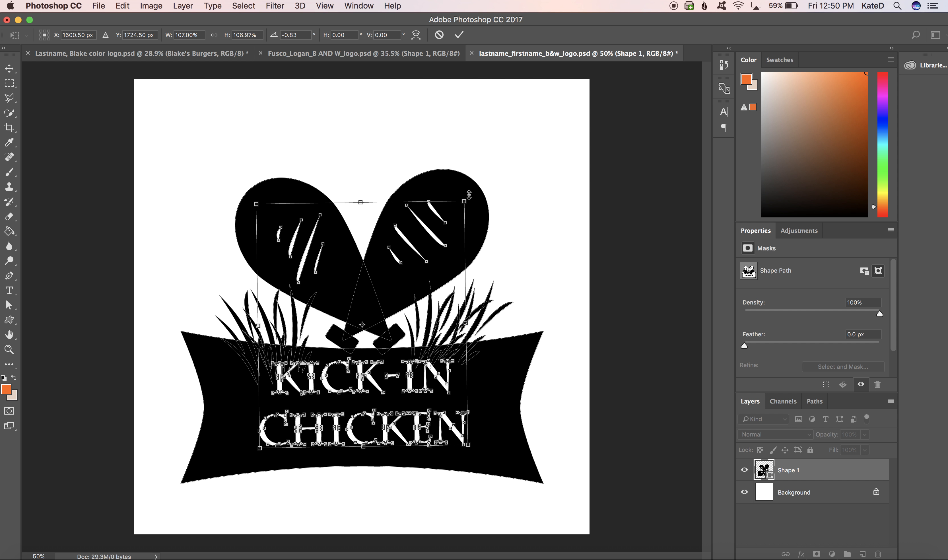
key(Return)
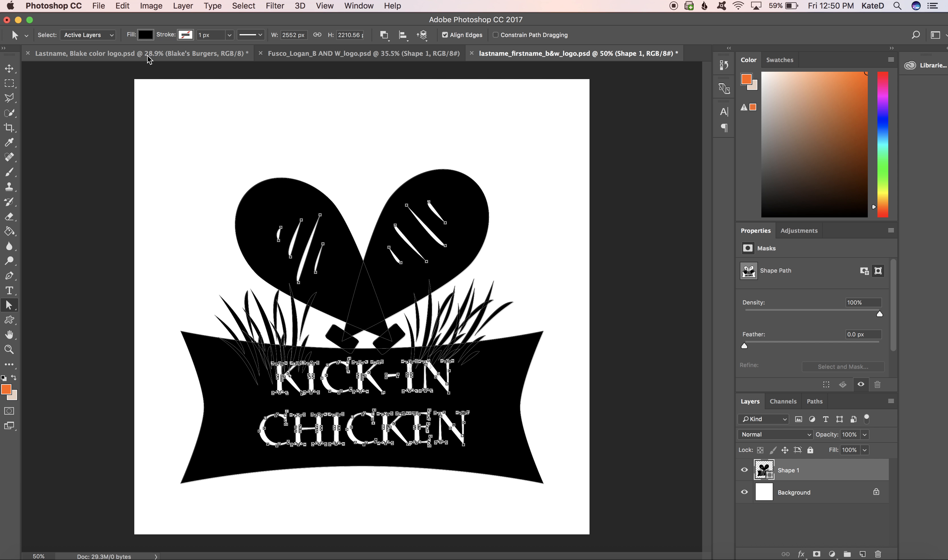
- Save the document, define the finished logo as a custom shape named "Restaurant Logo", and deselect its path
click(103, 5)
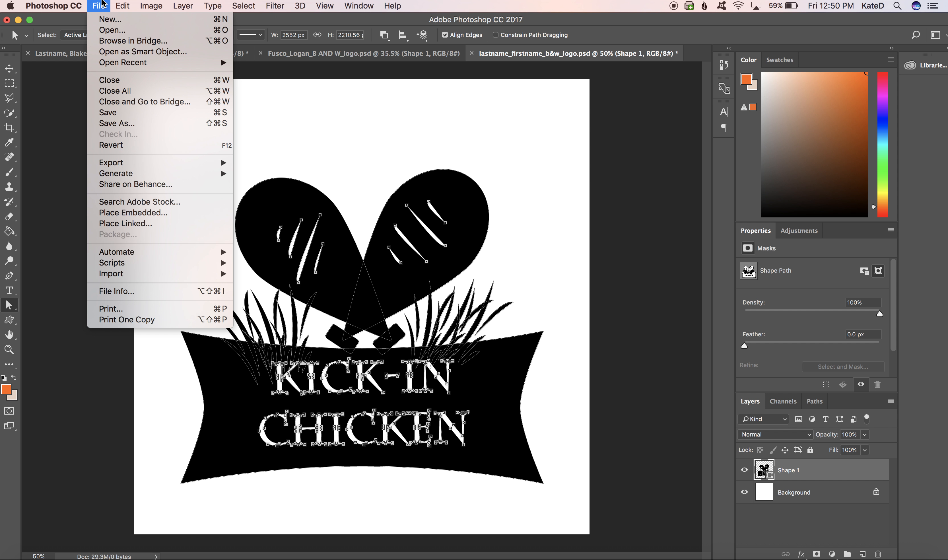
click(112, 112)
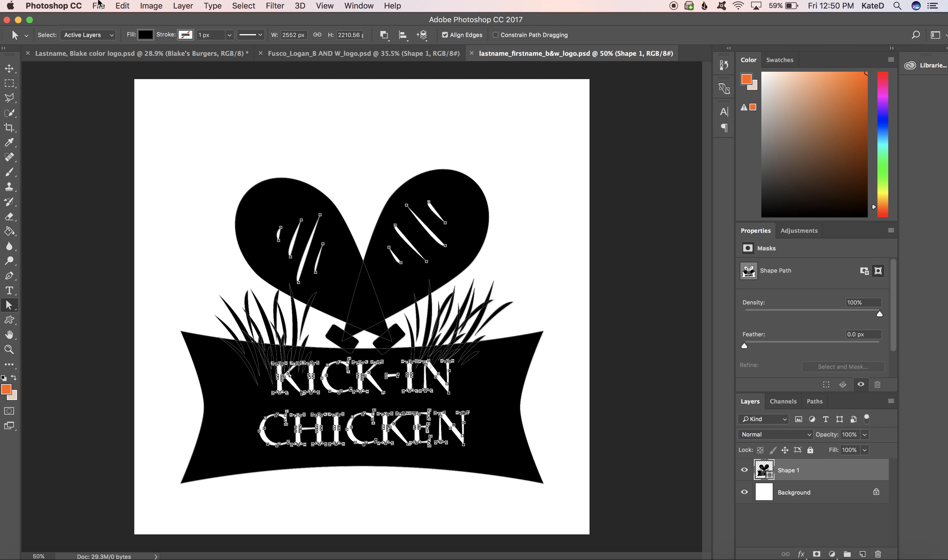
click(121, 6)
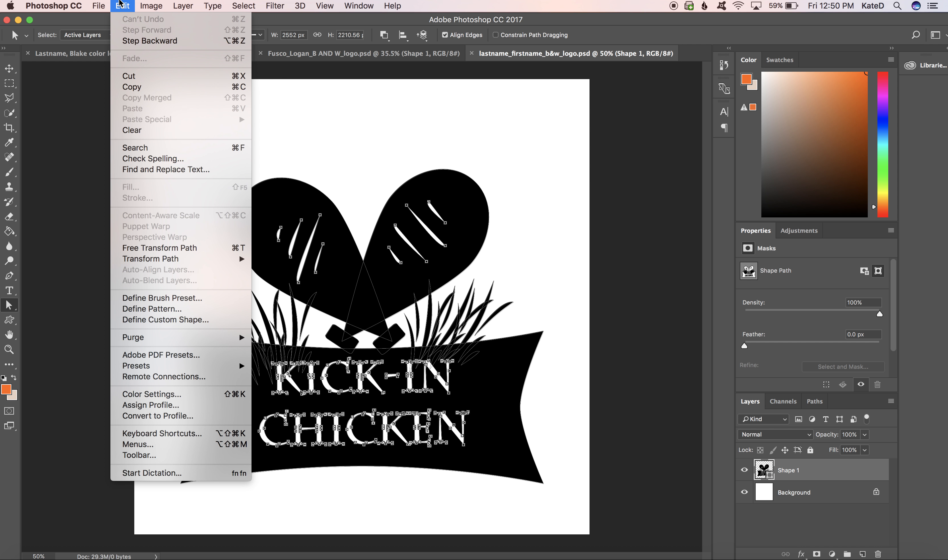
click(177, 320)
key(BackSpace)
text(Re)
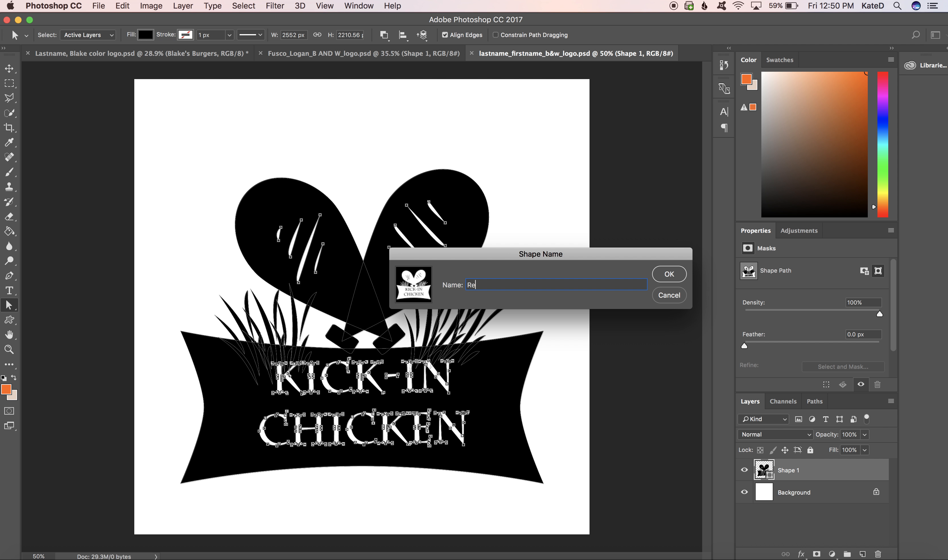
text(staurant Logo)
click(667, 276)
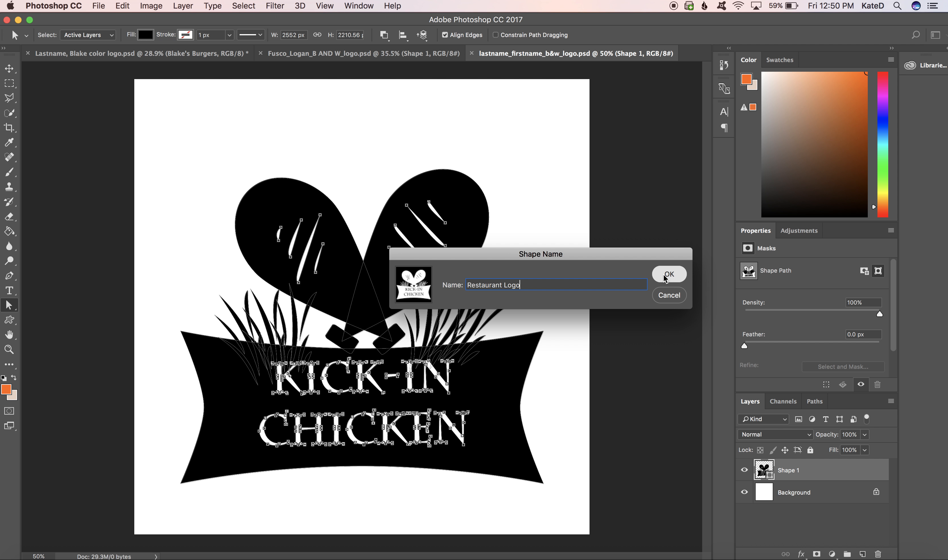
click(584, 225)
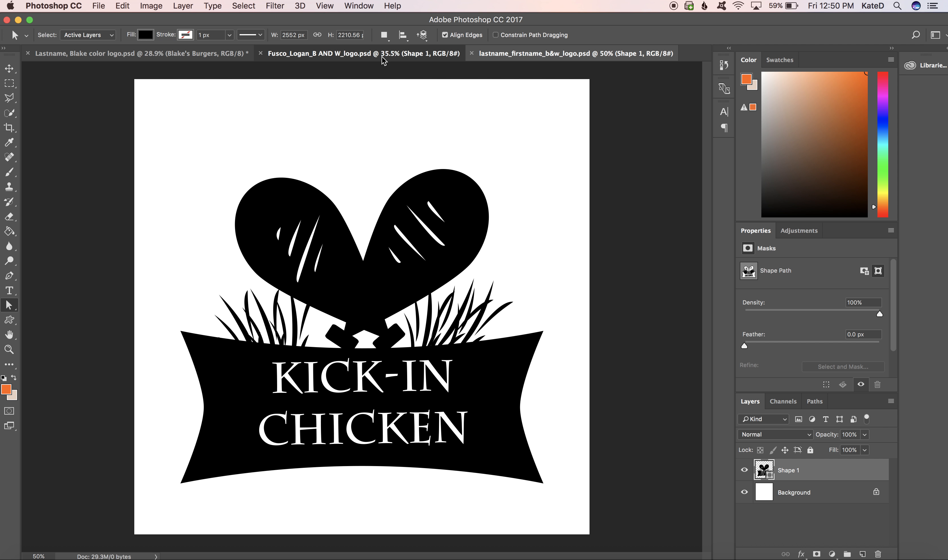
- Close the other student's black-and-white logo document and reopen lastname_firstname_color_logo.psd from the recent files
drag(381, 56, 338, 52)
click(267, 52)
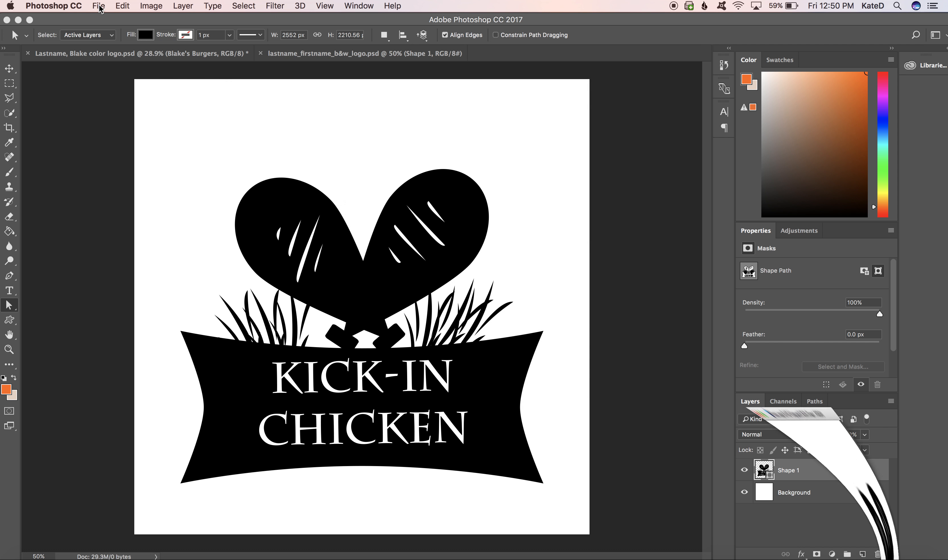
click(98, 5)
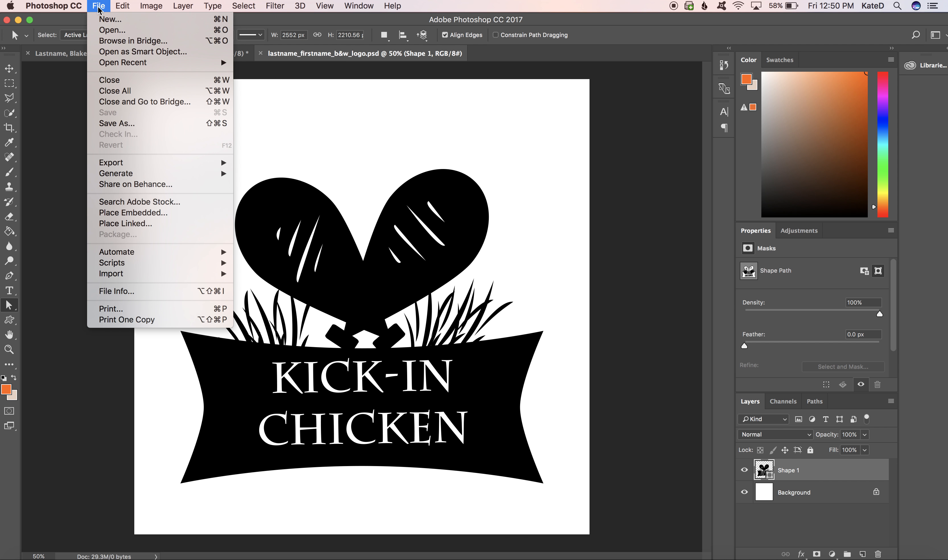
mouse_move(223, 66)
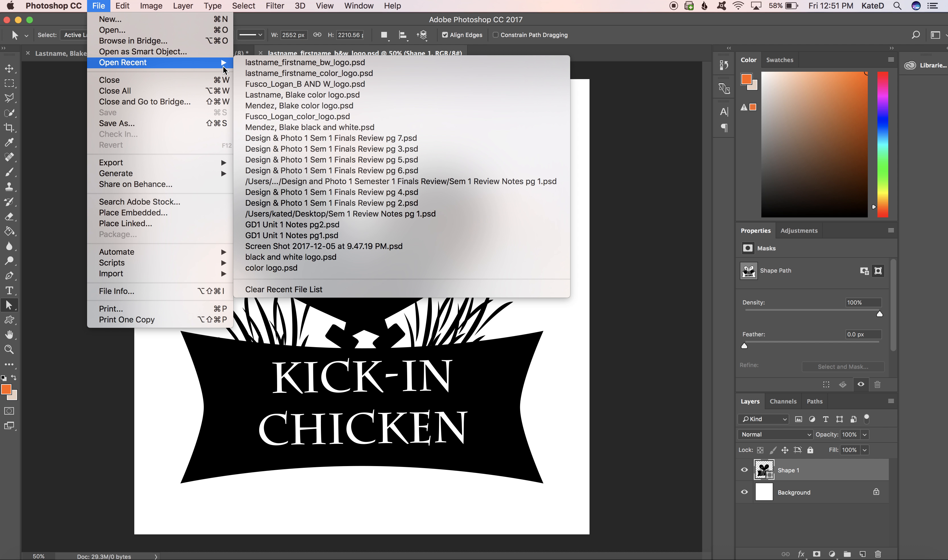
click(253, 77)
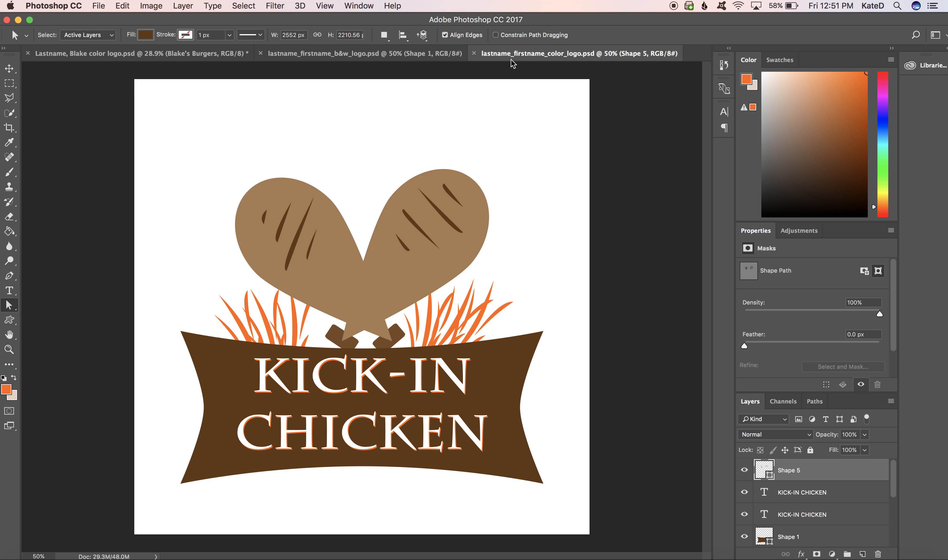
- Compare the black-and-white logo document with the color logo document
click(387, 55)
click(545, 52)
click(430, 54)
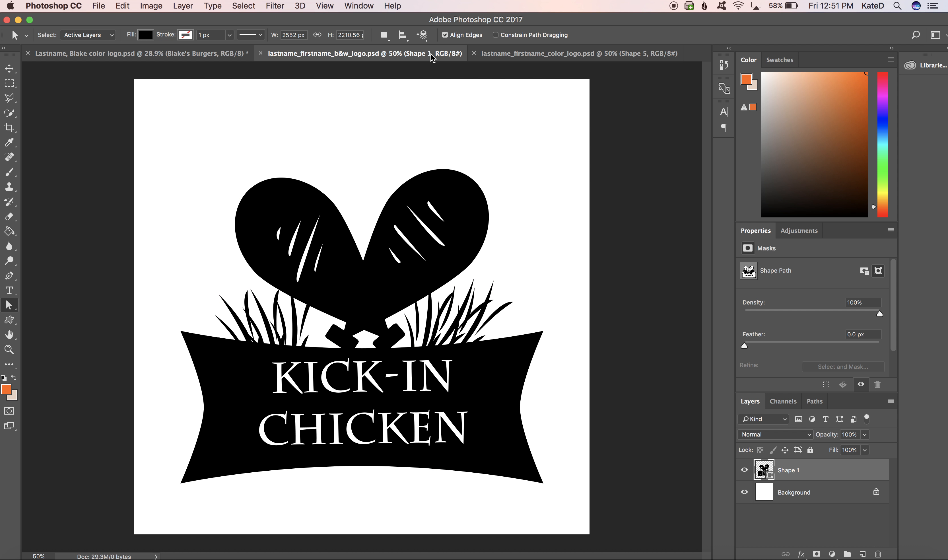
click(509, 54)
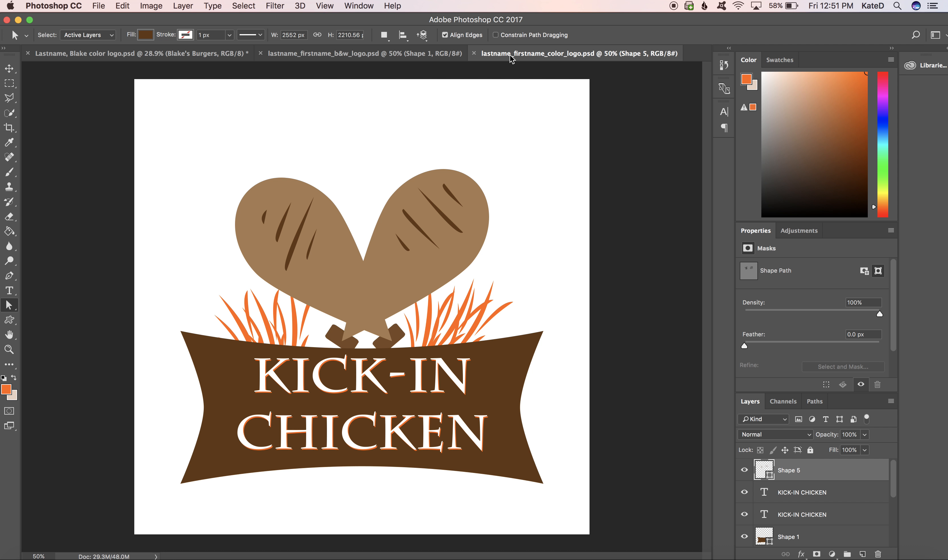